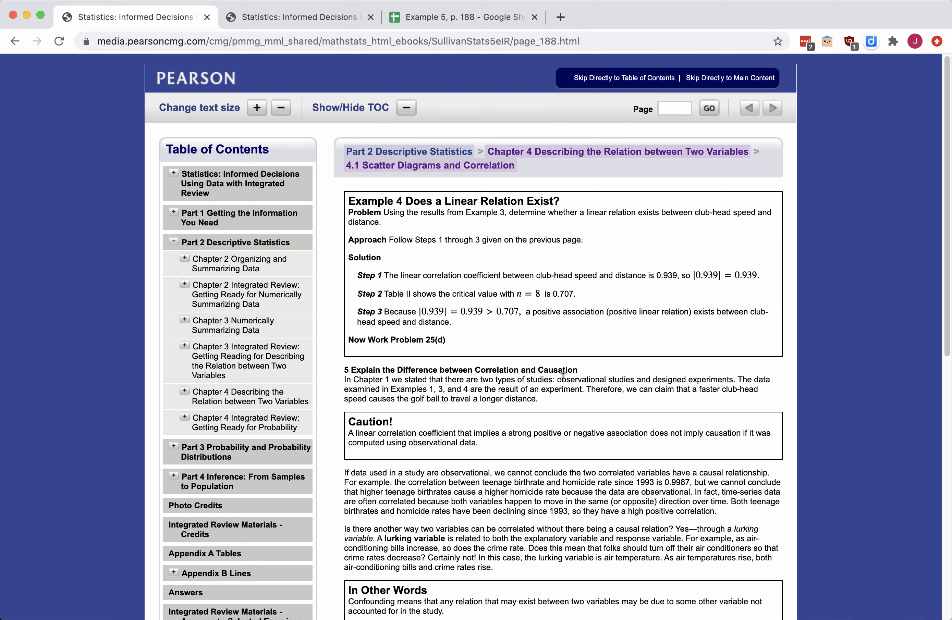
# - Scroll the eText until Example 5 and all of Table 4 are visible, then go to the spreadsheet
pyautogui.scroll(-10, 564, 381)
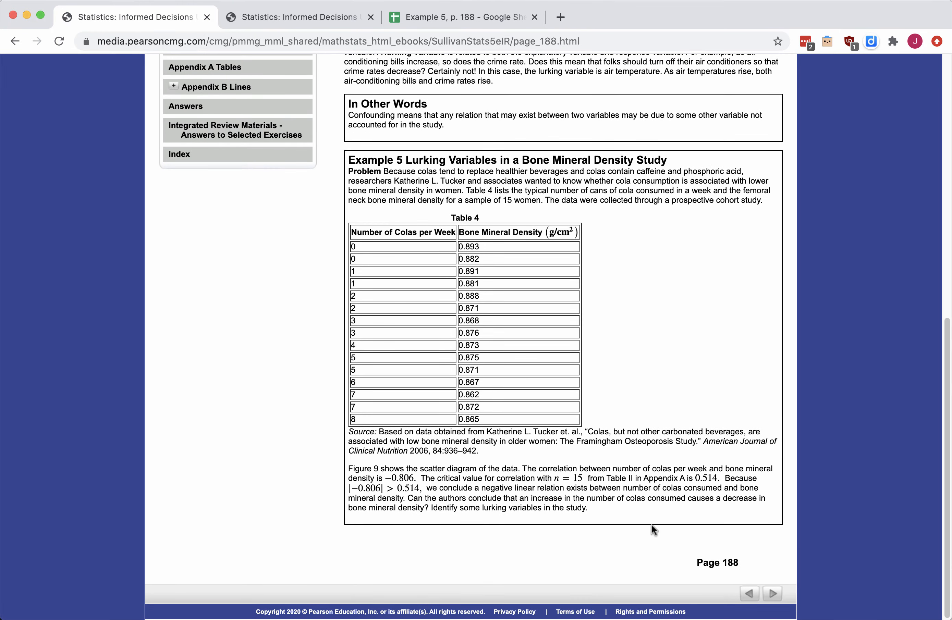
pyautogui.scroll(10, 682, 308)
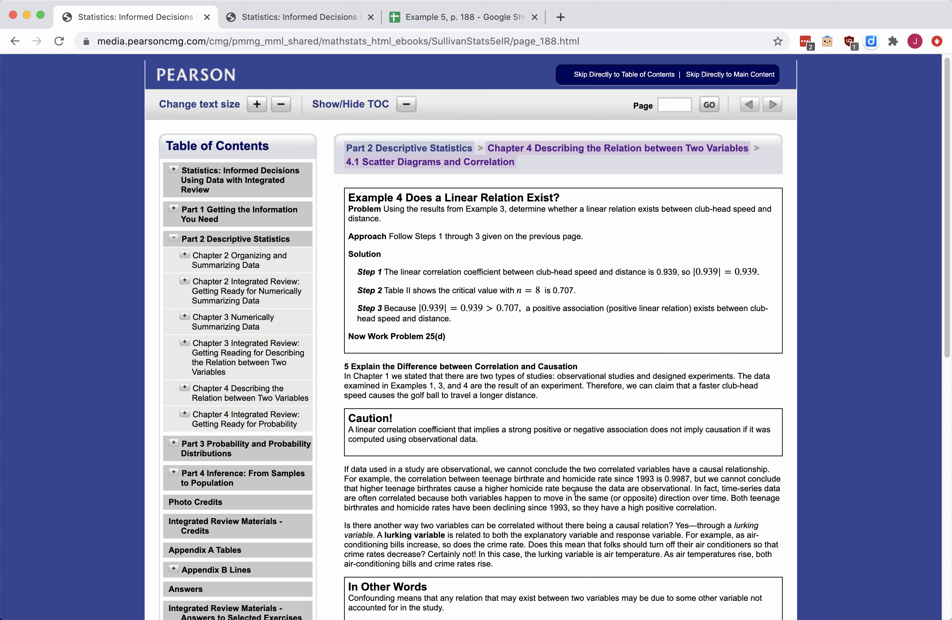
pyautogui.scroll(-5, 575, 498)
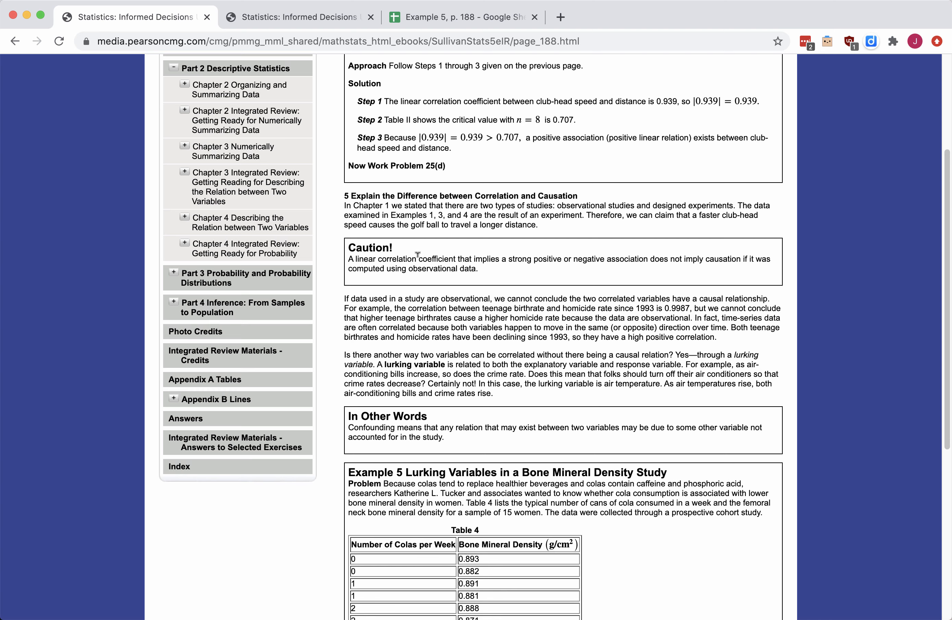
pyautogui.scroll(-6, 596, 509)
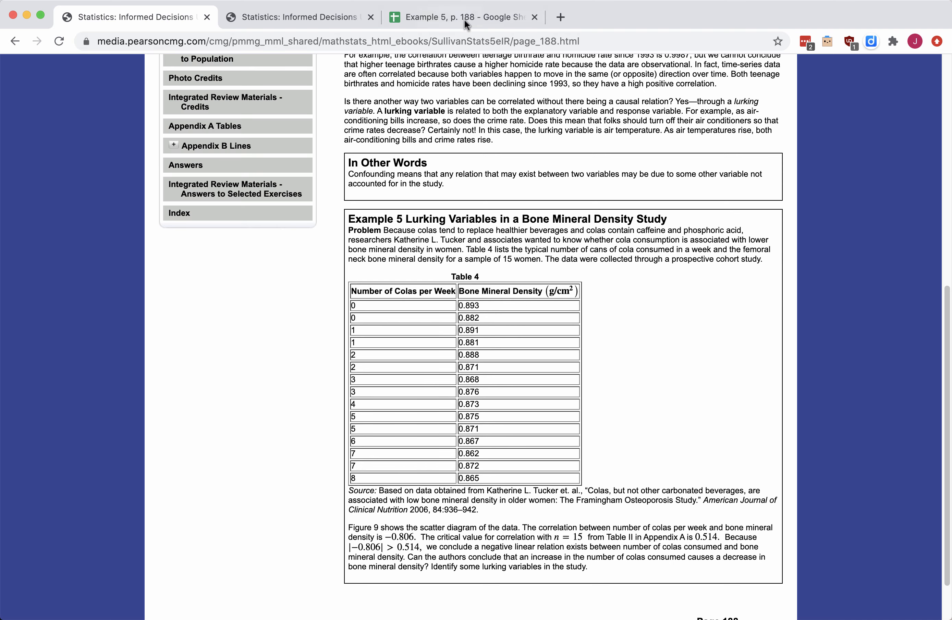
pyautogui.click(453, 13)
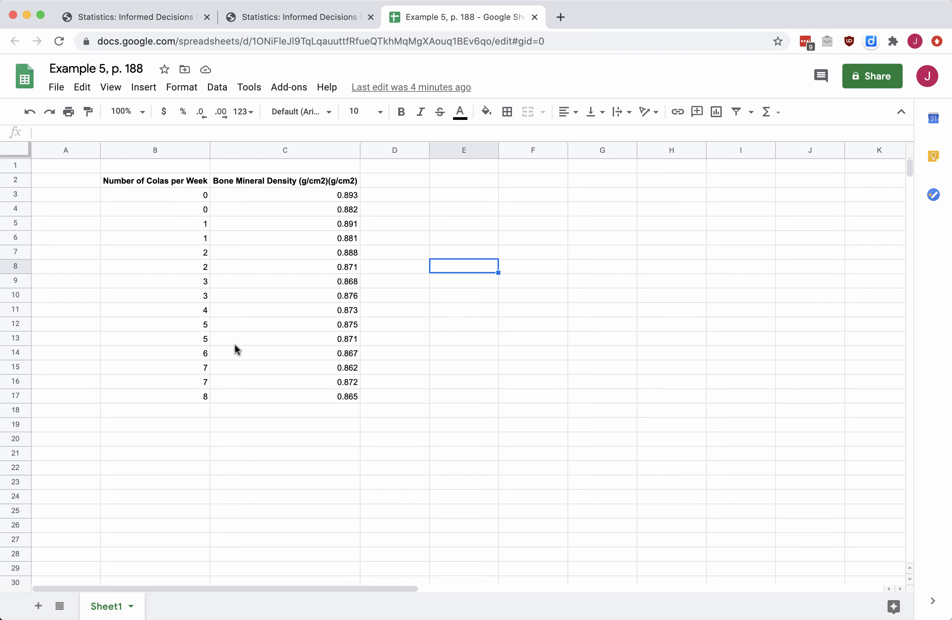
# - Enter =CORREL(B3:B17,C3:C17) in cell E3, giving -0.8056467677
pyautogui.click(157, 21)
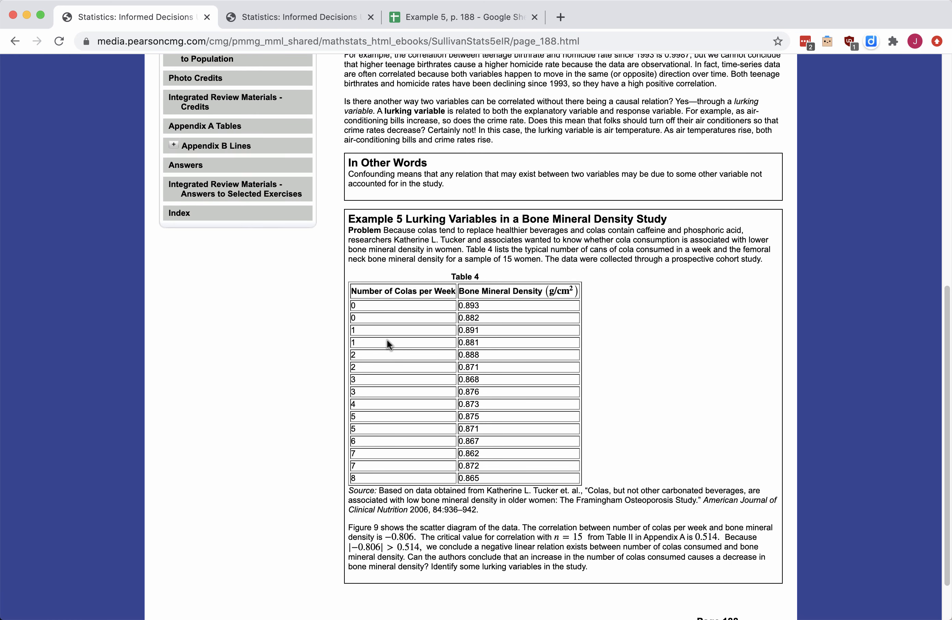
pyautogui.click(437, 17)
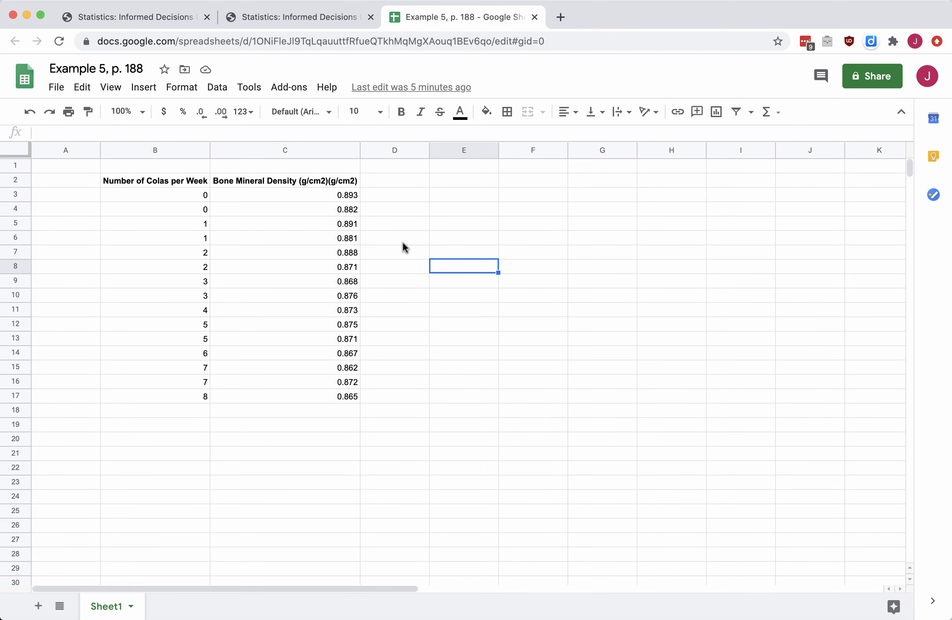
pyautogui.click(458, 195)
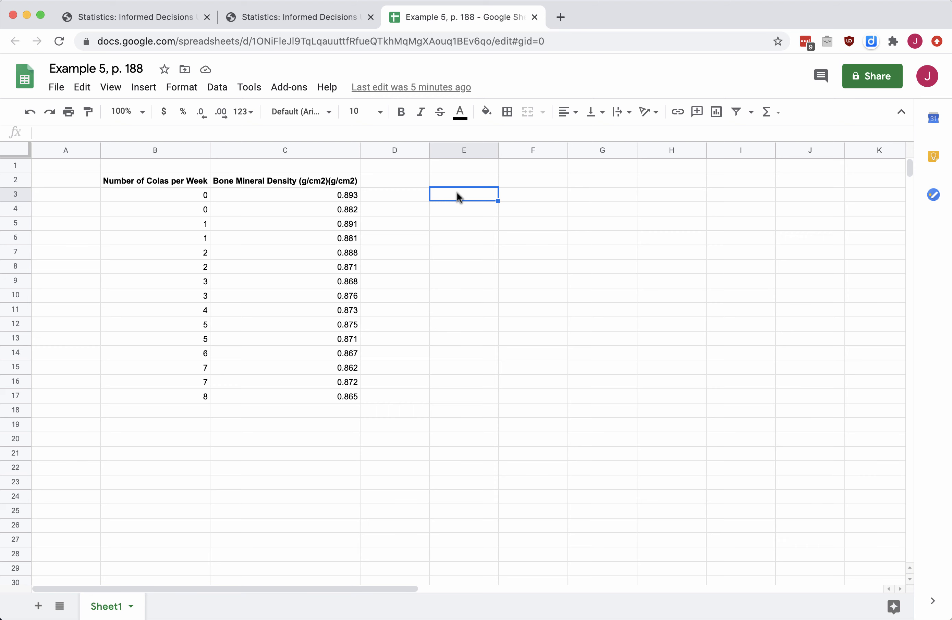
pyautogui.write('=correl(')
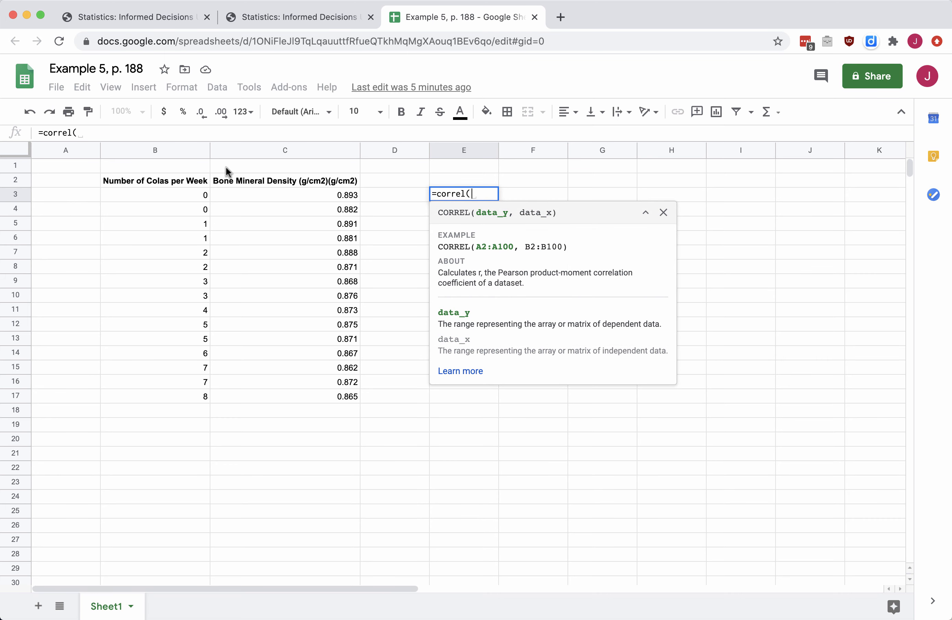
pyautogui.click(186, 198)
pyautogui.moveTo(186, 198); pyautogui.dragTo(171, 402)
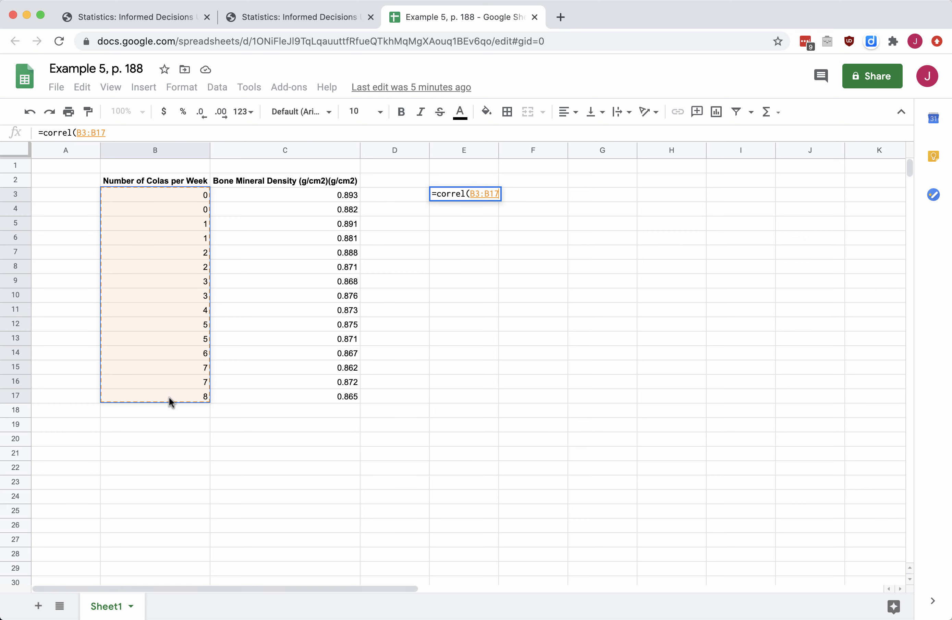
pyautogui.write(',')
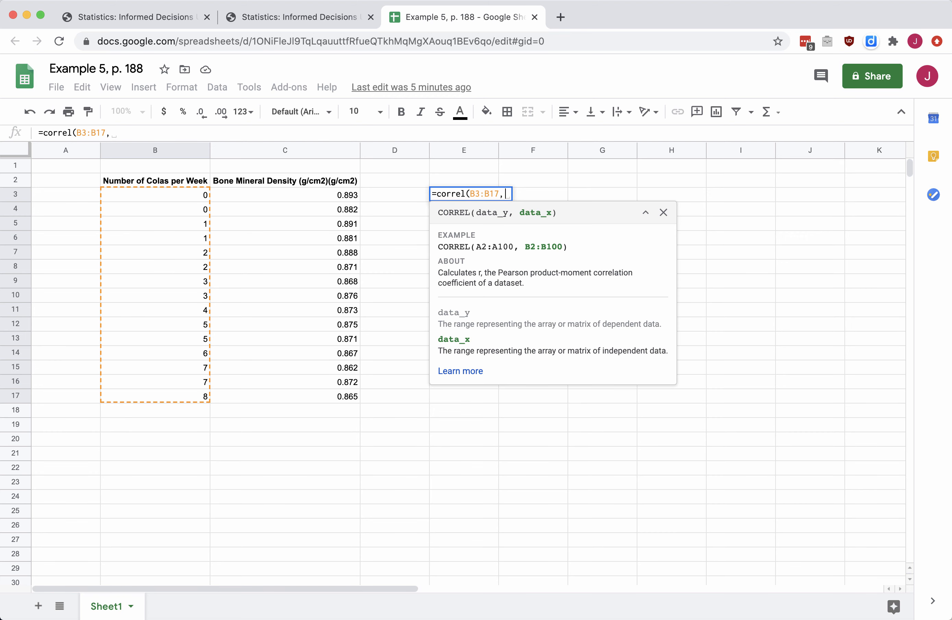
pyautogui.moveTo(304, 194); pyautogui.dragTo(273, 398)
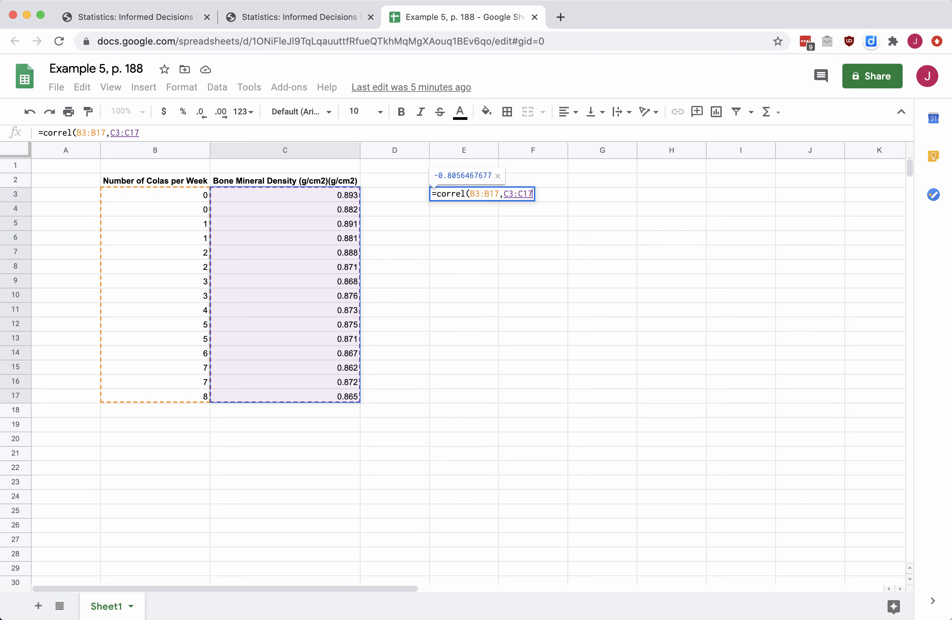
pyautogui.write(')')
pyautogui.press('Return')
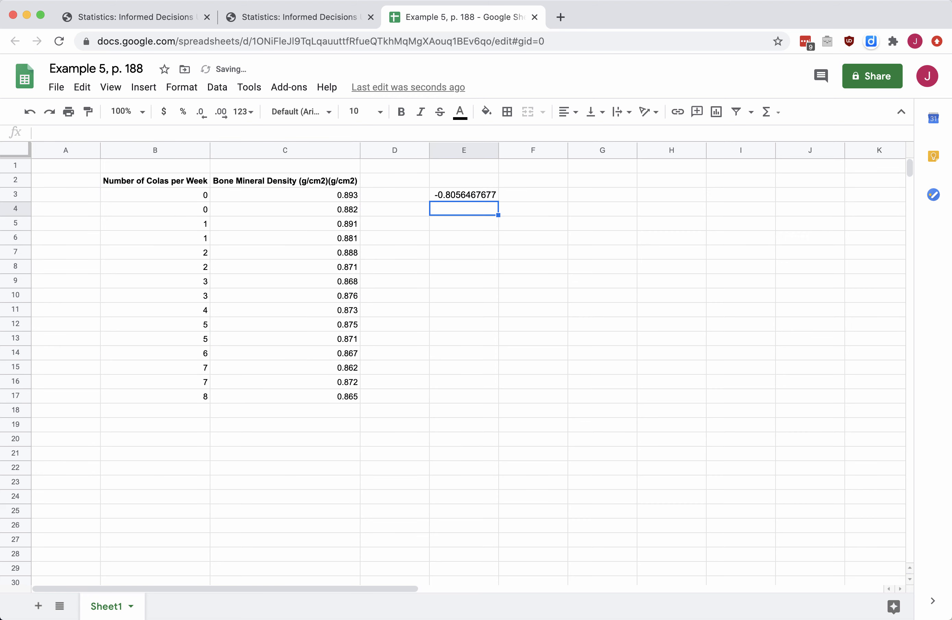
# - Insert a chart from B2:C17, move it up and right, and make it a Scatter chart
pyautogui.click(471, 193)
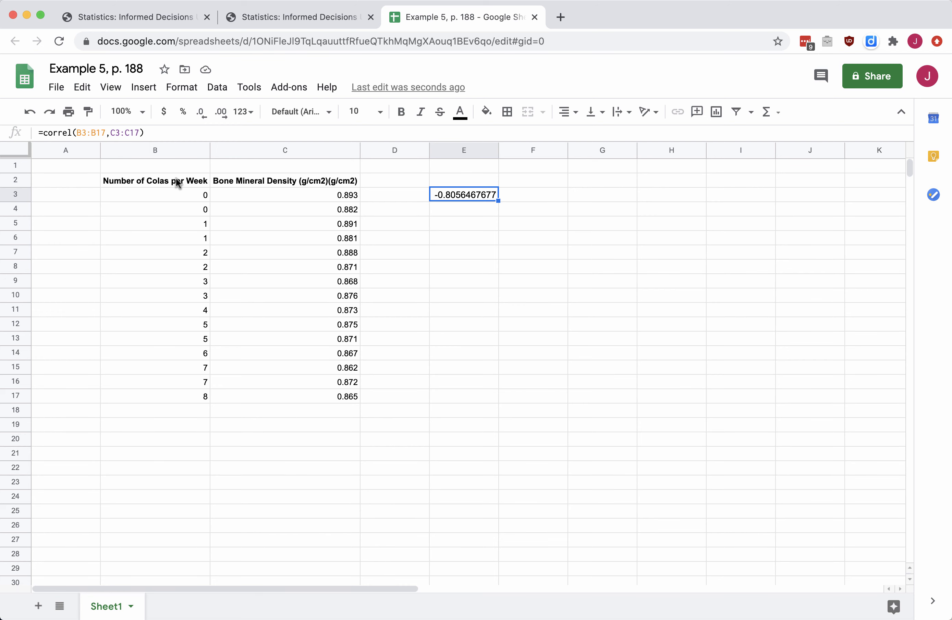
pyautogui.moveTo(177, 182); pyautogui.dragTo(269, 400)
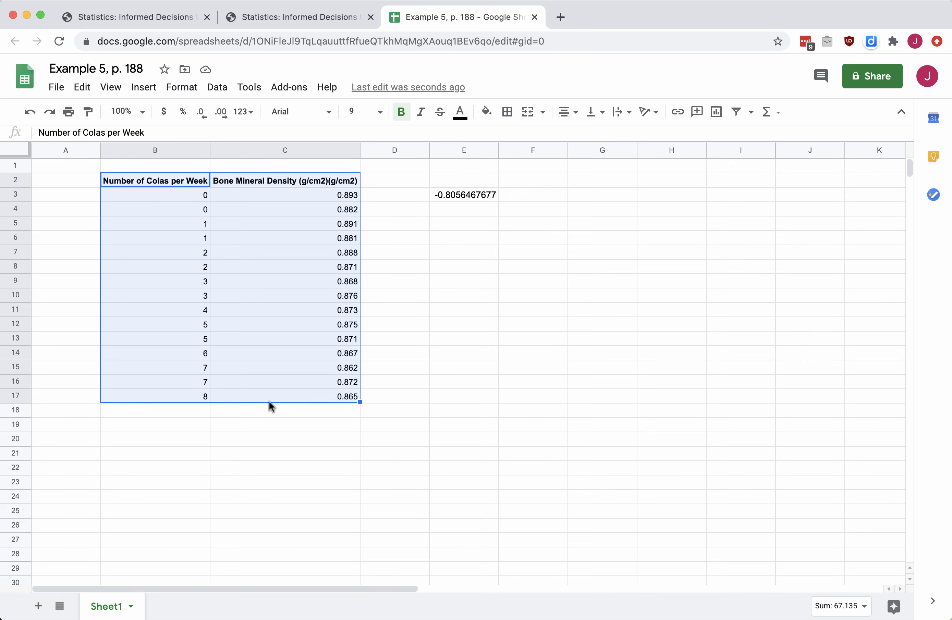
pyautogui.click(716, 113)
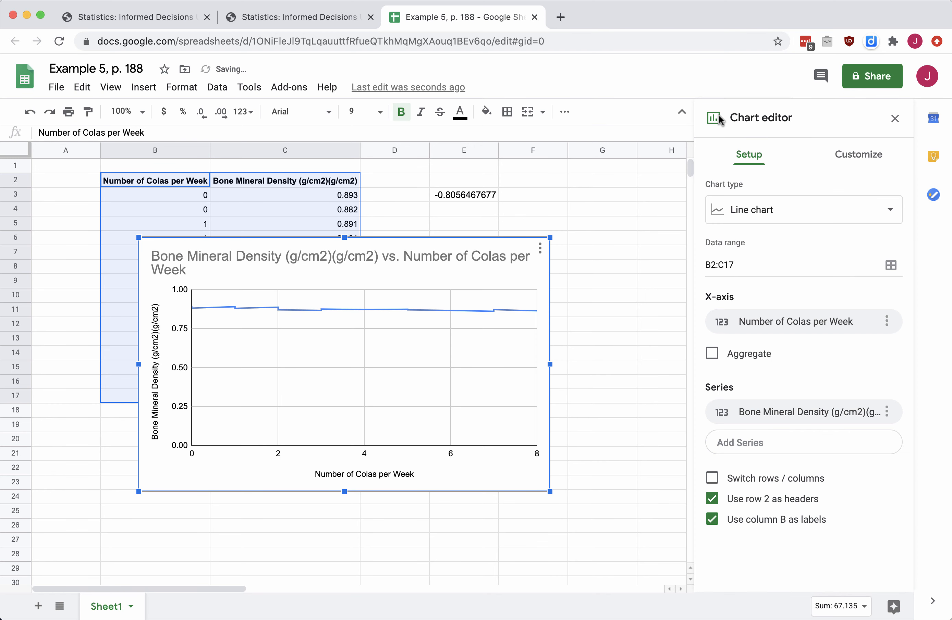
pyautogui.moveTo(542, 282); pyautogui.dragTo(612, 245)
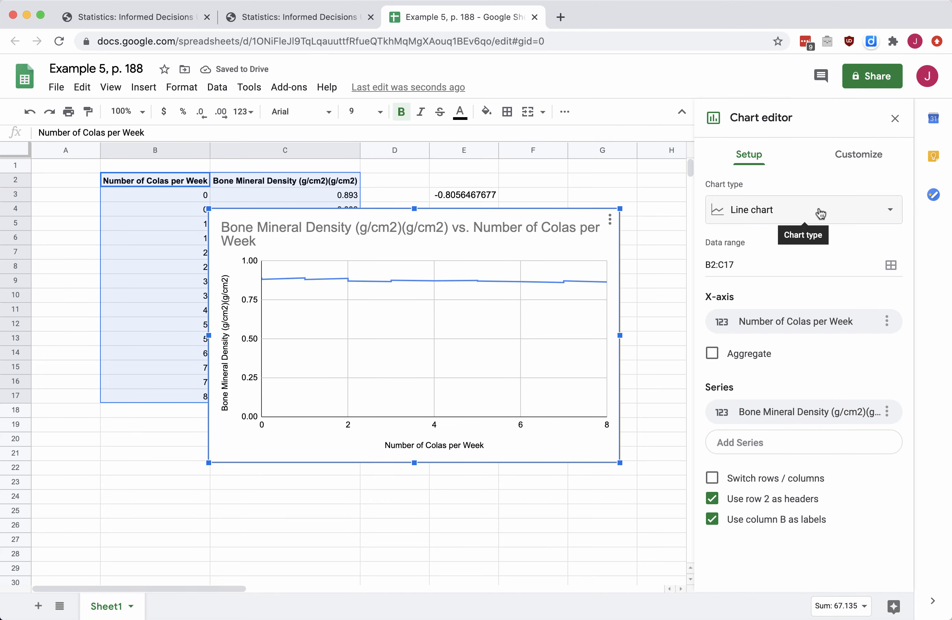
pyautogui.click(812, 216)
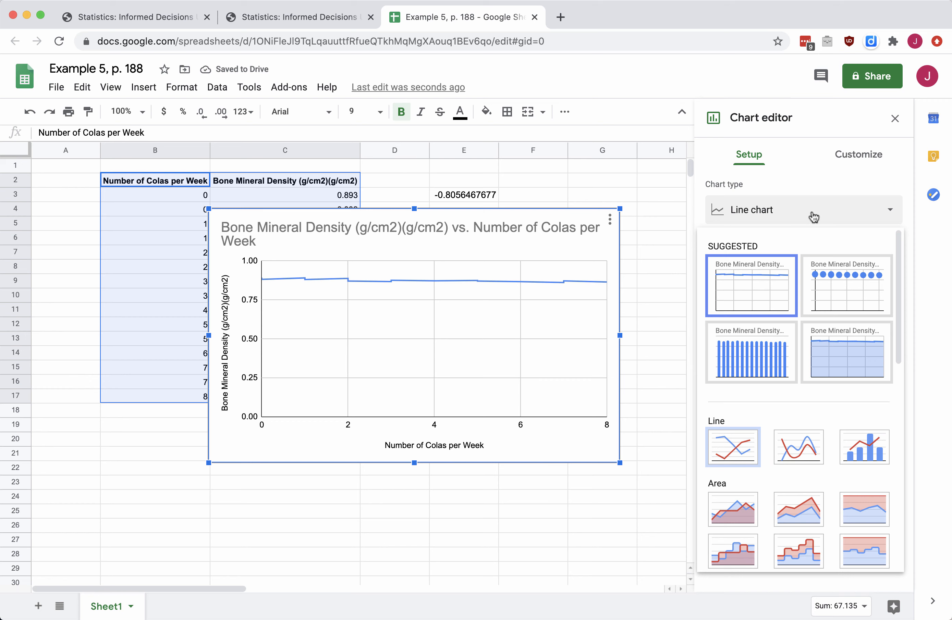
pyautogui.scroll(-5, 767, 463)
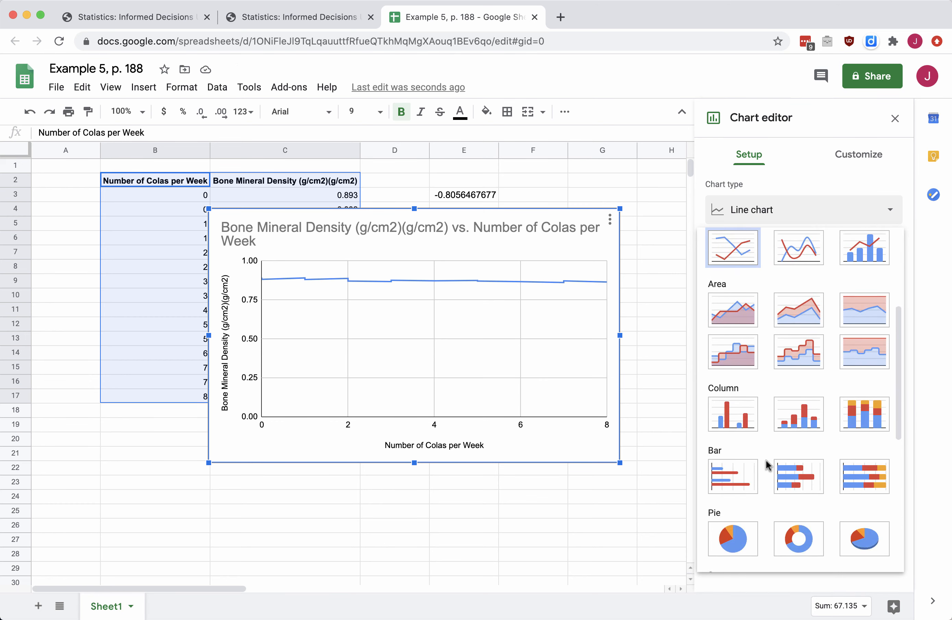
pyautogui.scroll(-7, 767, 464)
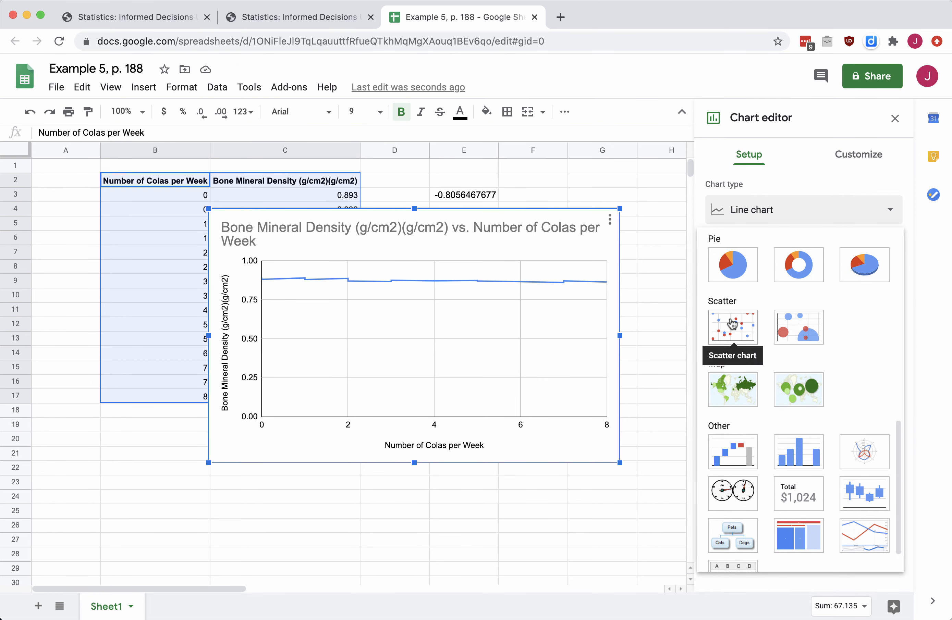
pyautogui.click(733, 324)
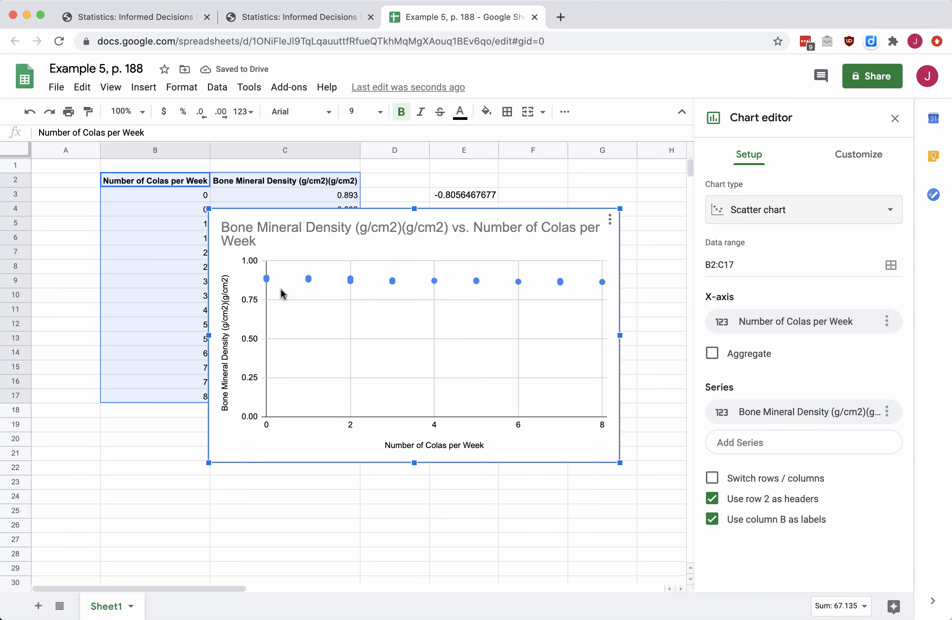
# - Move the chart down and right and bring up the 'Number of Colas per Week' axis-title settings
pyautogui.moveTo(238, 212); pyautogui.dragTo(264, 251)
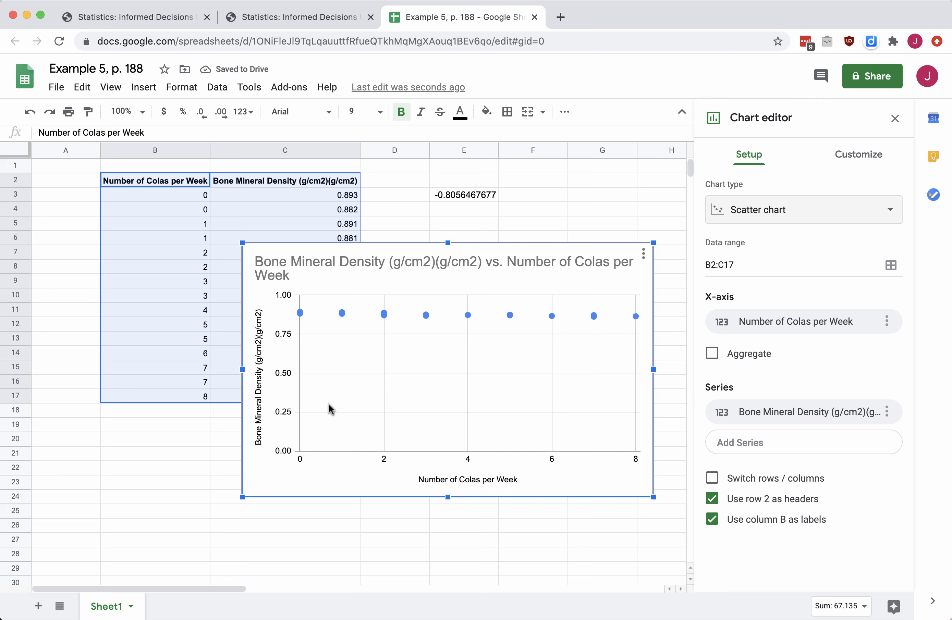
pyautogui.click(586, 479)
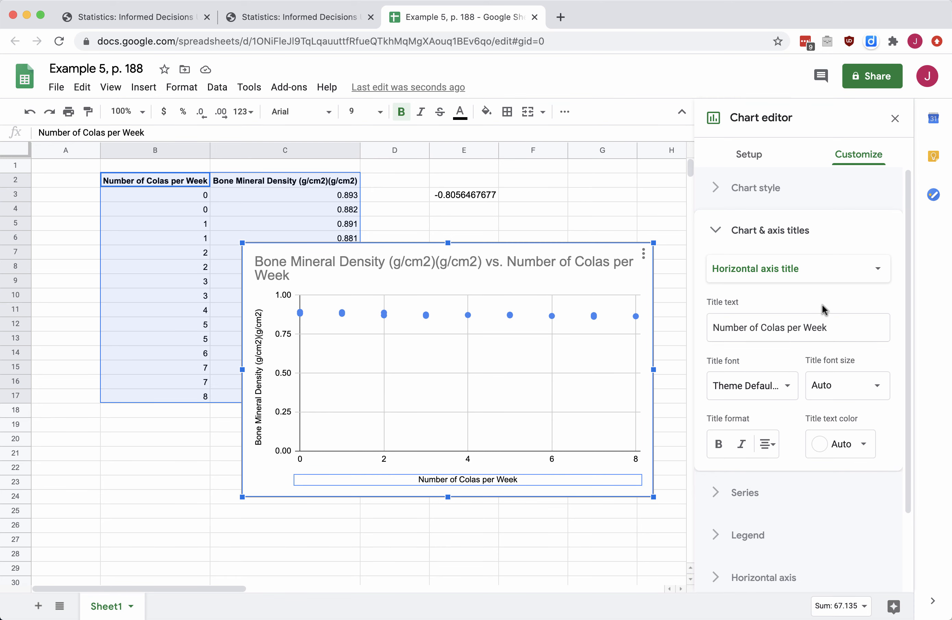
pyautogui.scroll(-2, 823, 310)
pyautogui.scroll(-3, 823, 310)
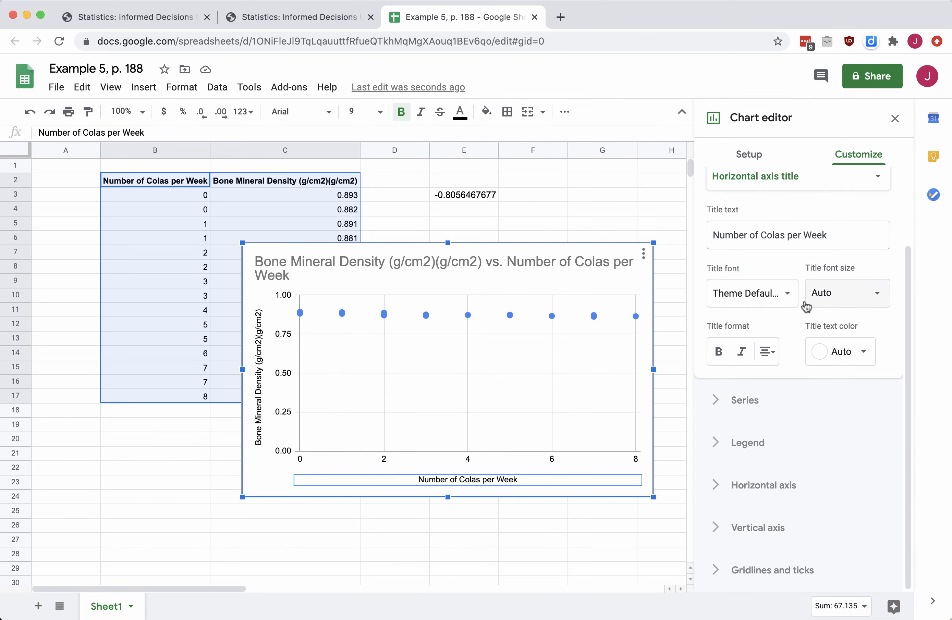
# - Set the vertical axis minimum to 0.80 instead of .75, then close the chart editor
pyautogui.click(714, 528)
pyautogui.scroll(-5, 810, 464)
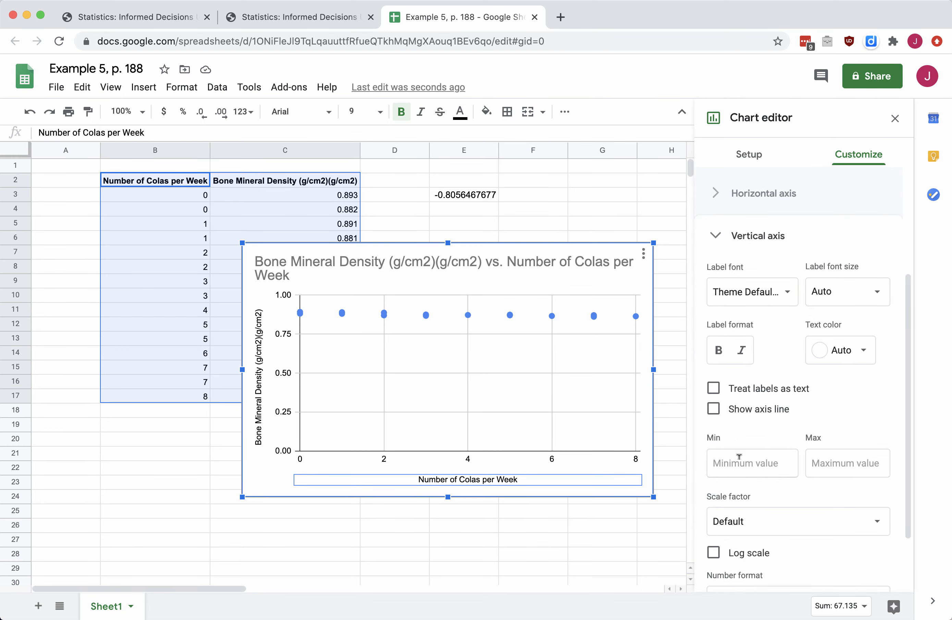
pyautogui.click(738, 461)
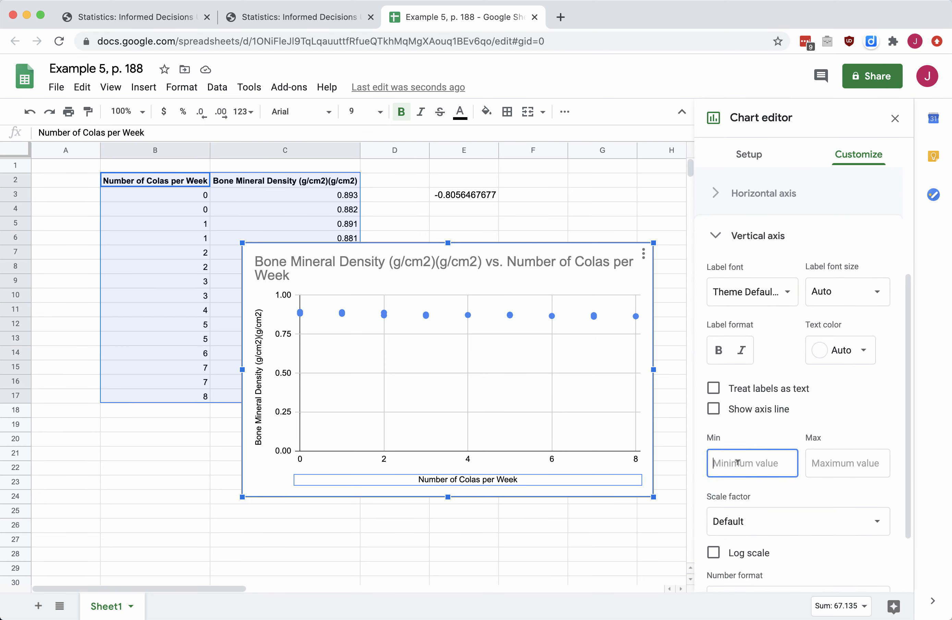
pyautogui.write('.75')
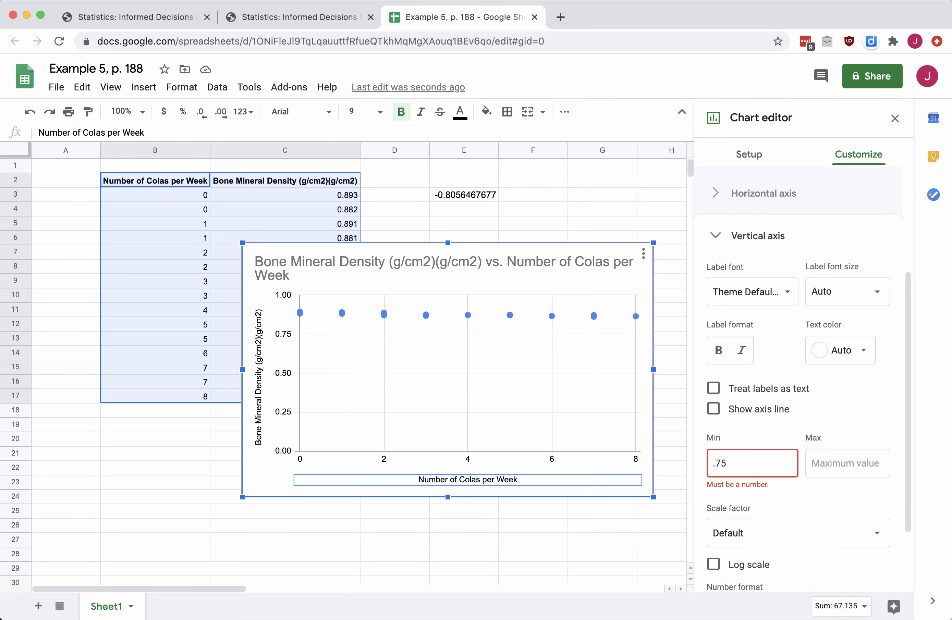
pyautogui.click(848, 466)
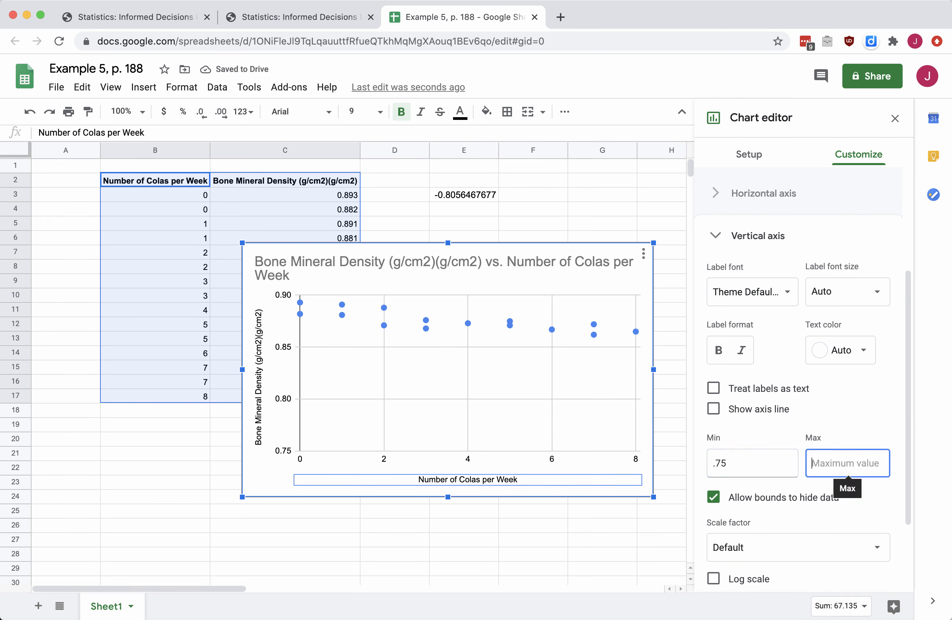
pyautogui.click(754, 451)
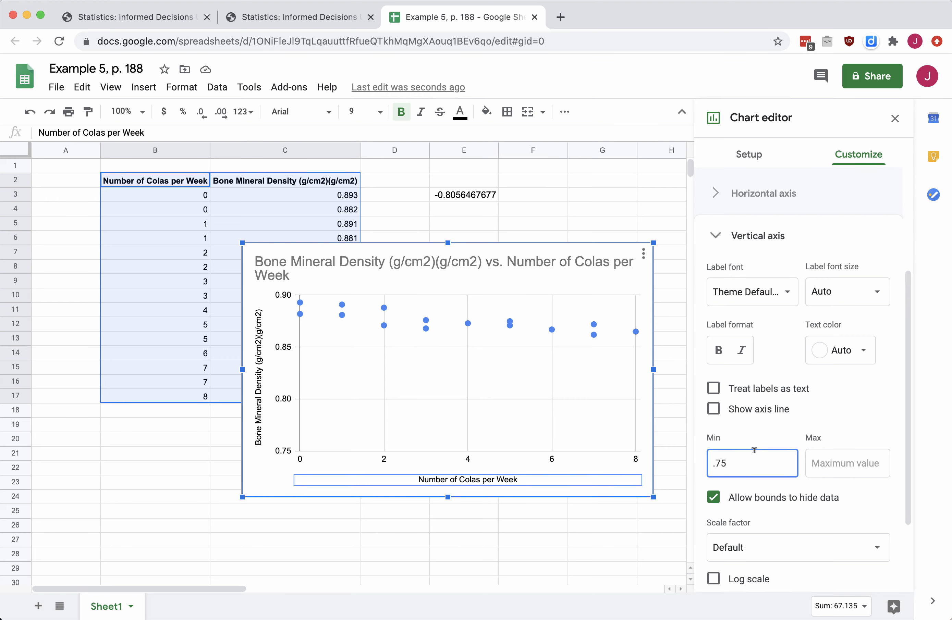
pyautogui.press('BackSpace')
pyautogui.press('BackSpace')
pyautogui.write('80')
pyautogui.press('Tab')
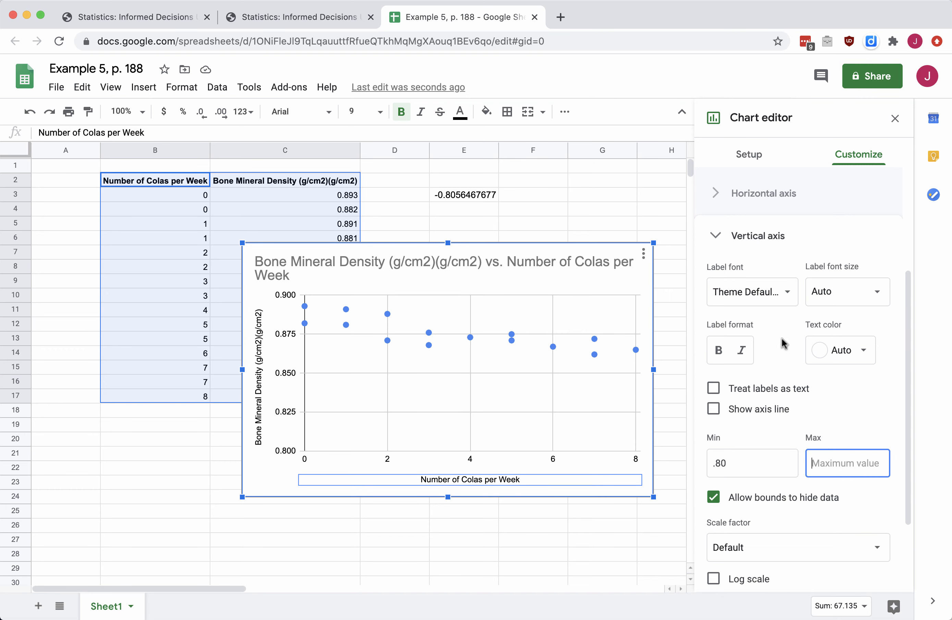
pyautogui.click(557, 198)
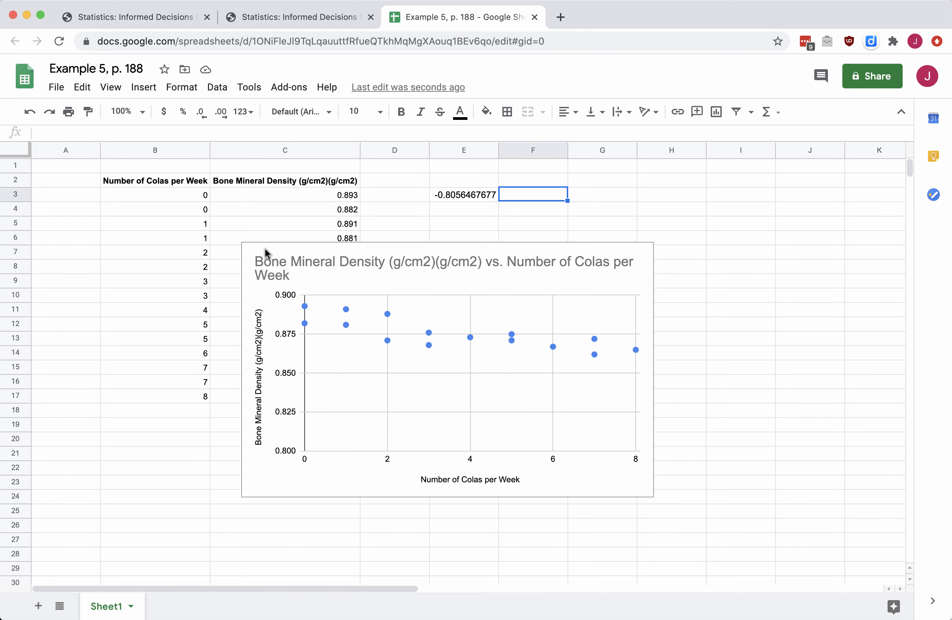
# - Drag the scatter chart right of the data table, clear of the column C values
pyautogui.click(327, 267)
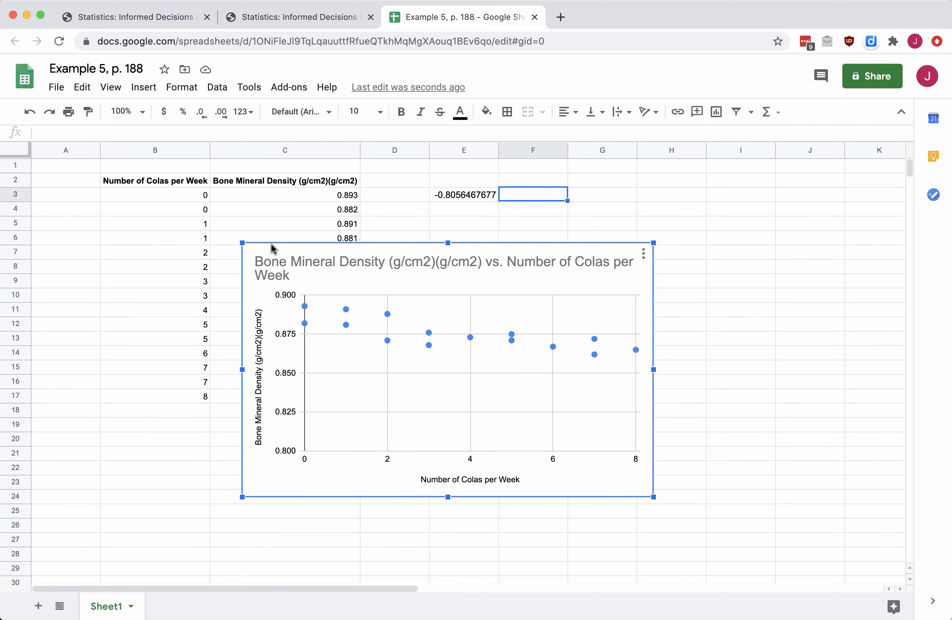
pyautogui.moveTo(292, 252); pyautogui.dragTo(496, 269)
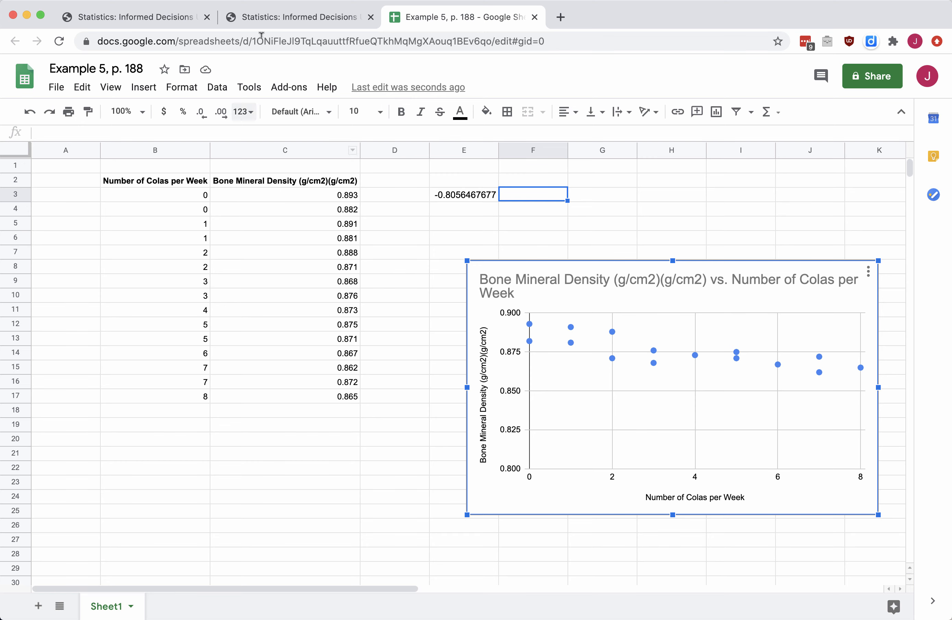
pyautogui.click(309, 19)
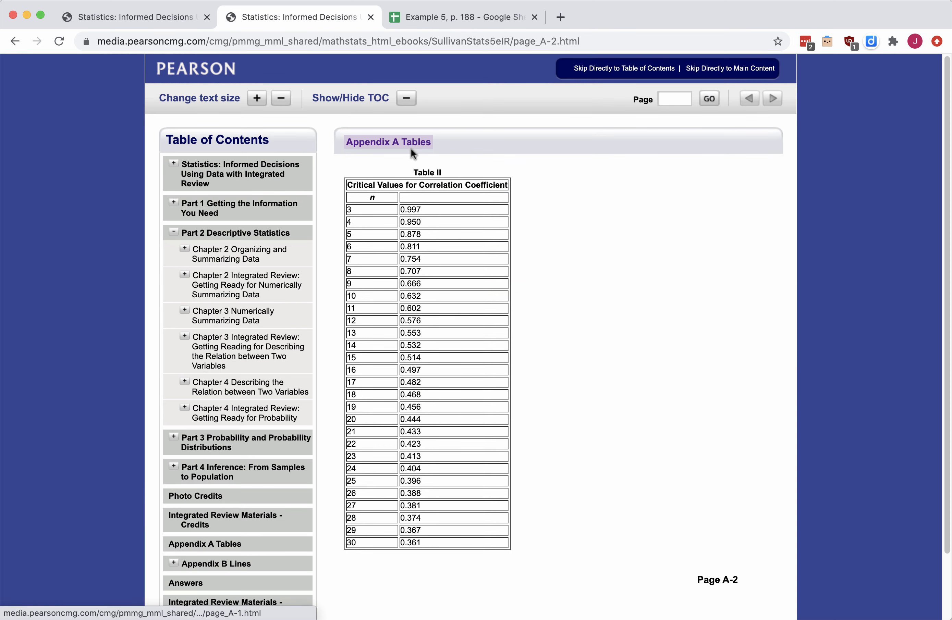
# - Open Appendix A Tables and advance to page A-2 showing Table II critical values
pyautogui.scroll(-3, 278, 415)
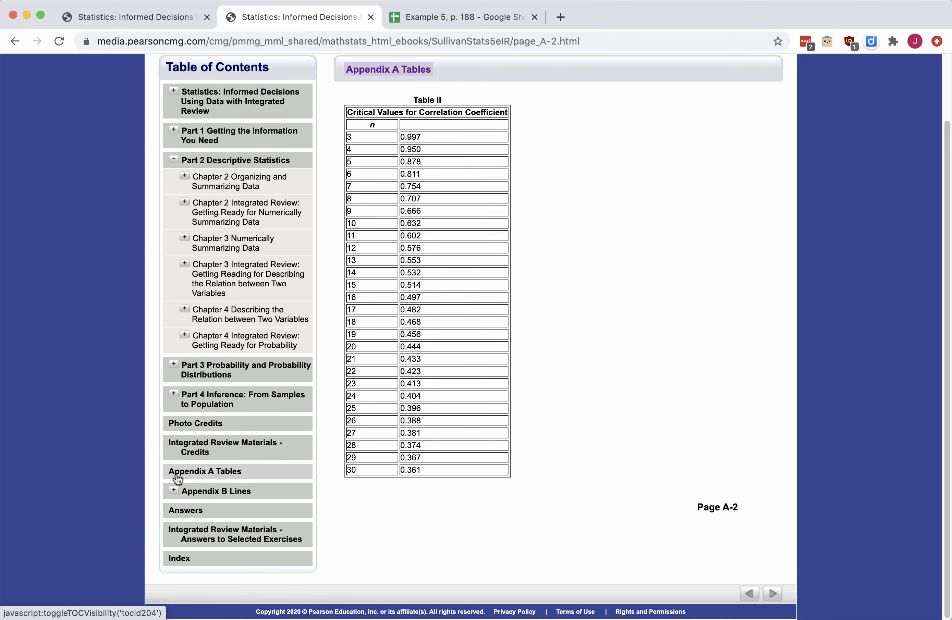
pyautogui.click(214, 471)
pyautogui.scroll(-1, 765, 380)
pyautogui.click(775, 81)
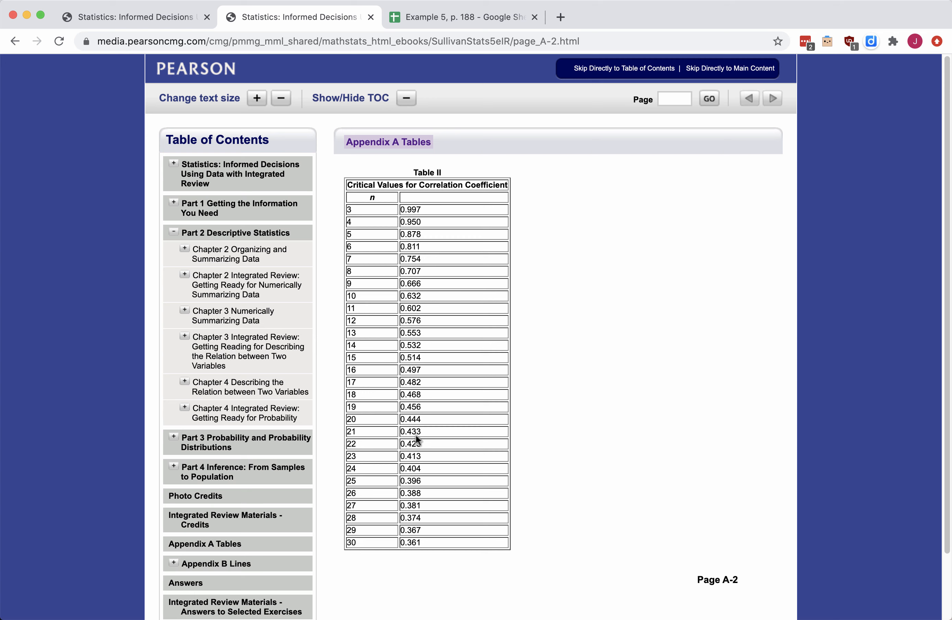
# - Return to the spreadsheet and inspect the first colas value in B3
pyautogui.click(464, 14)
pyautogui.click(175, 197)
pyautogui.doubleClick(175, 197)
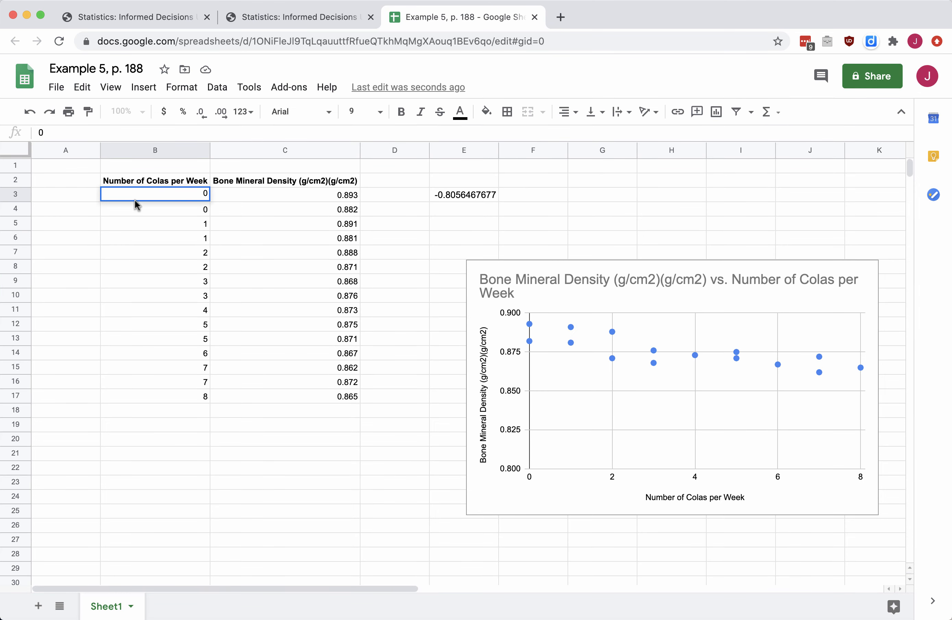
# - Select B17 to confirm the data ends at row 17, then return to Table II
pyautogui.click(171, 401)
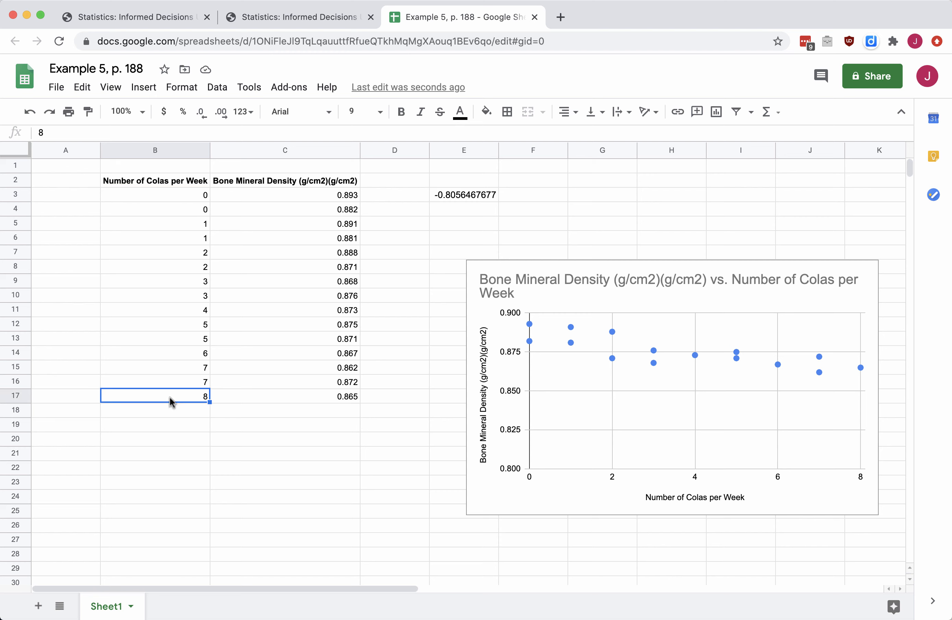
pyautogui.click(310, 17)
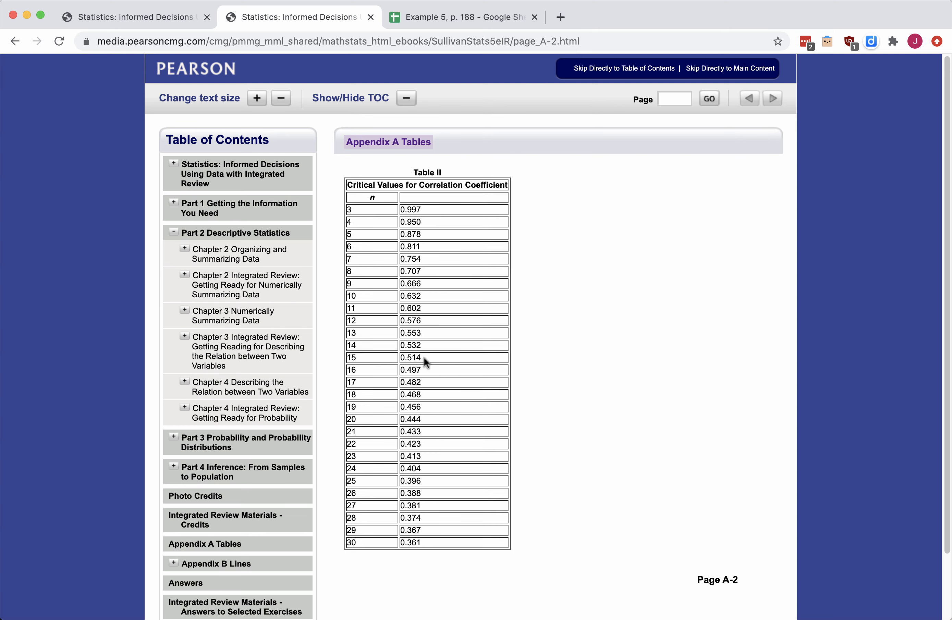
# - Read the 0.514 critical value for n = 15, then return to the spreadsheet
pyautogui.click(454, 15)
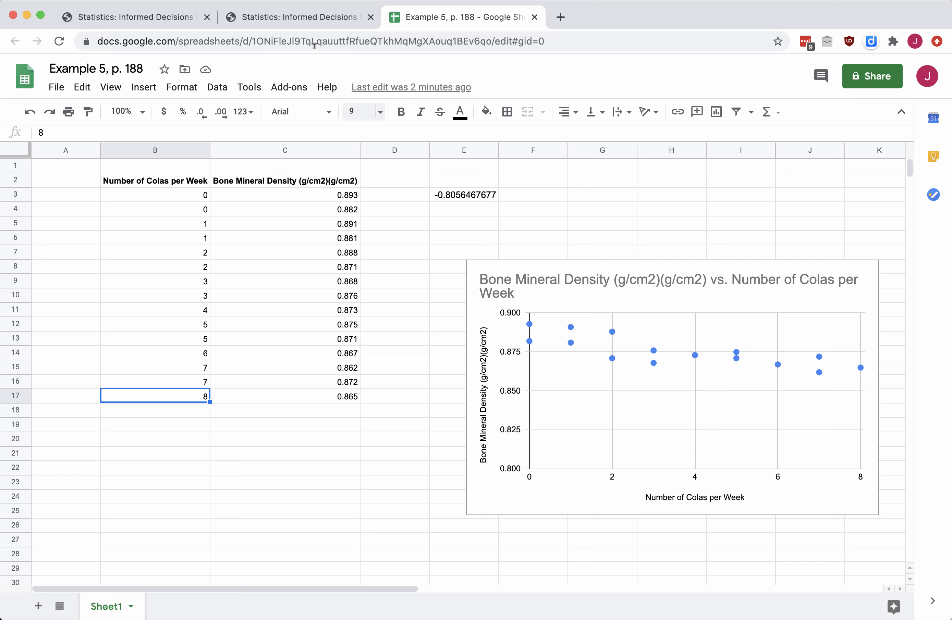
# - Compare E3's correlation -0.8056467677 against Table II's 0.514, then return to Example 5's page
pyautogui.click(321, 16)
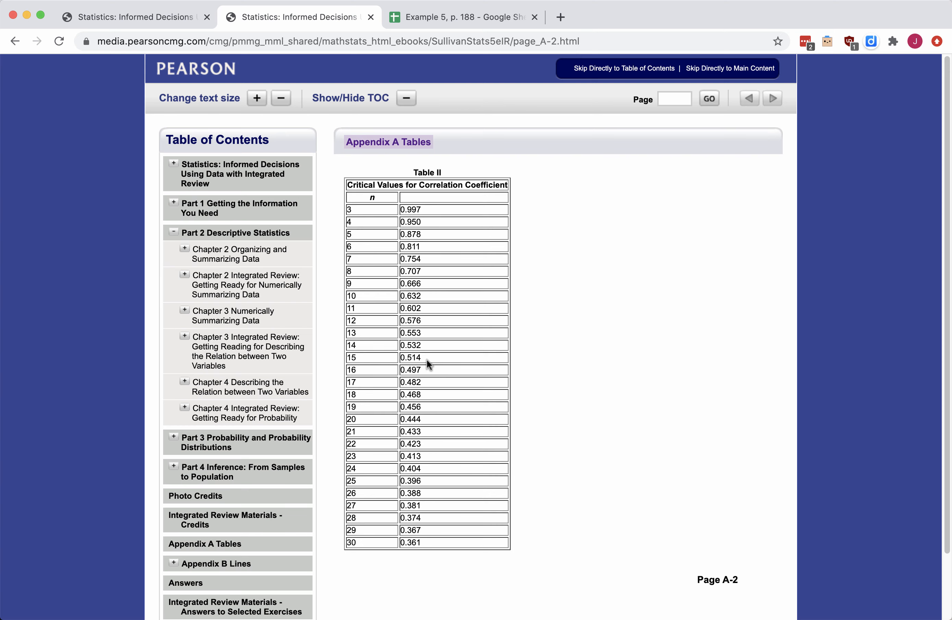
pyautogui.click(483, 18)
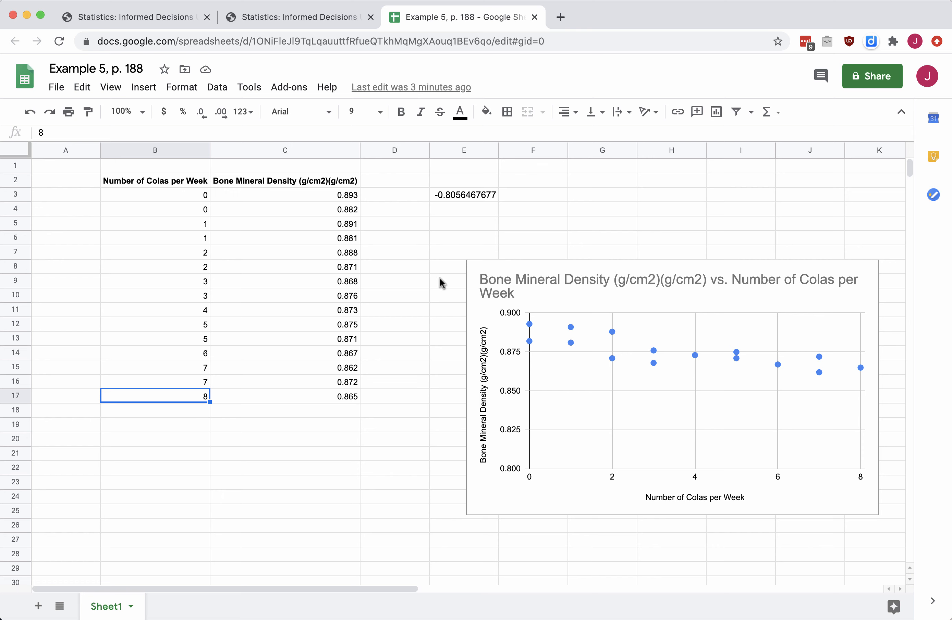
pyautogui.click(471, 196)
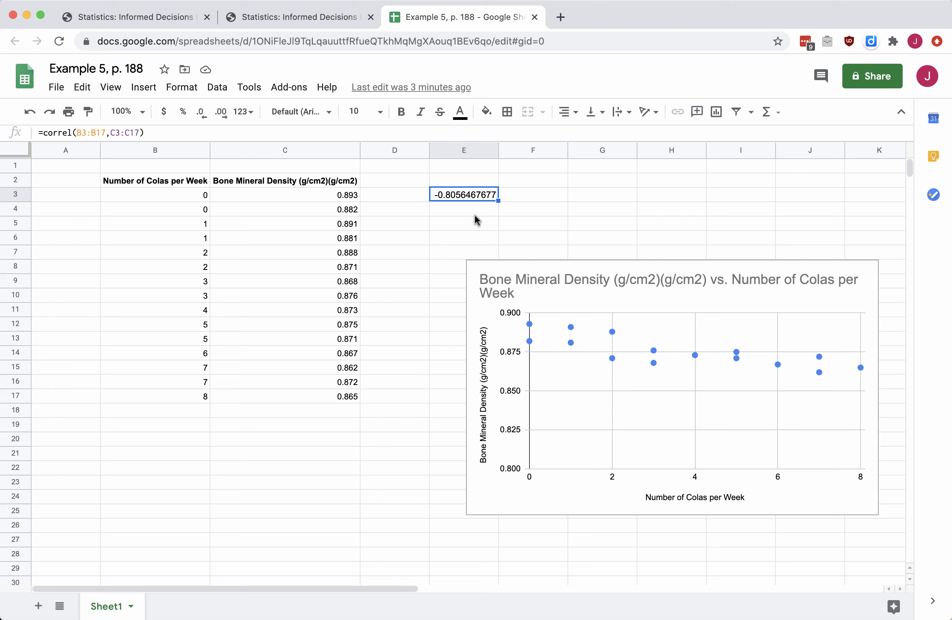
pyautogui.click(460, 228)
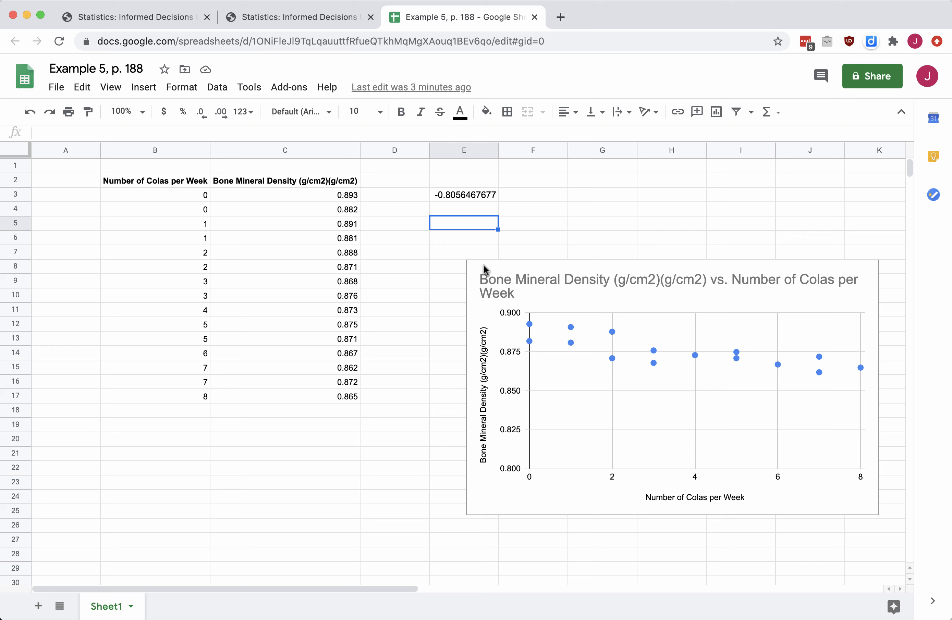
pyautogui.click(474, 199)
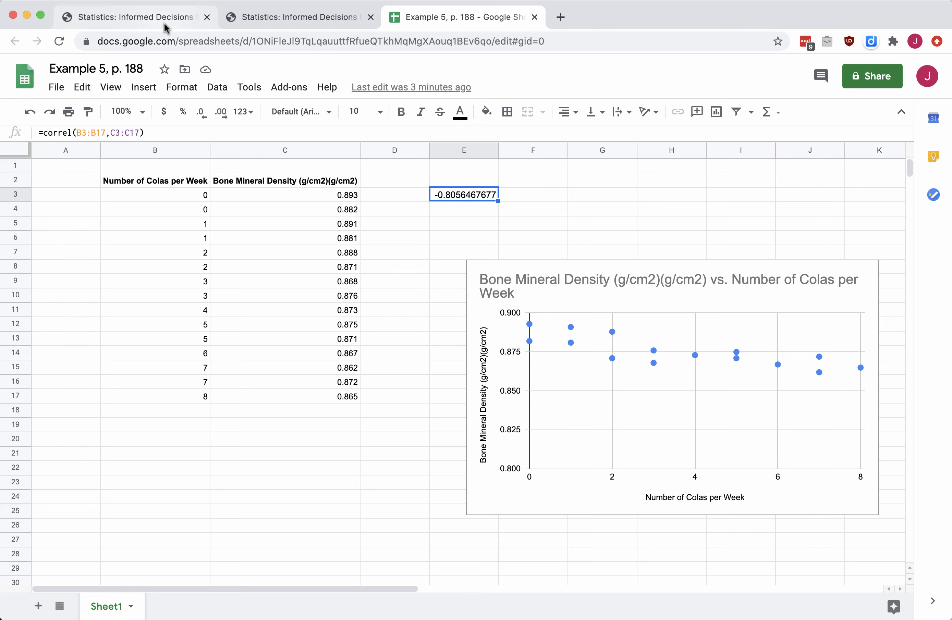
pyautogui.click(135, 18)
# - Scroll to the top of eText page 188 to show Example 4's linear-relation solution
pyautogui.scroll(10, 364, 406)
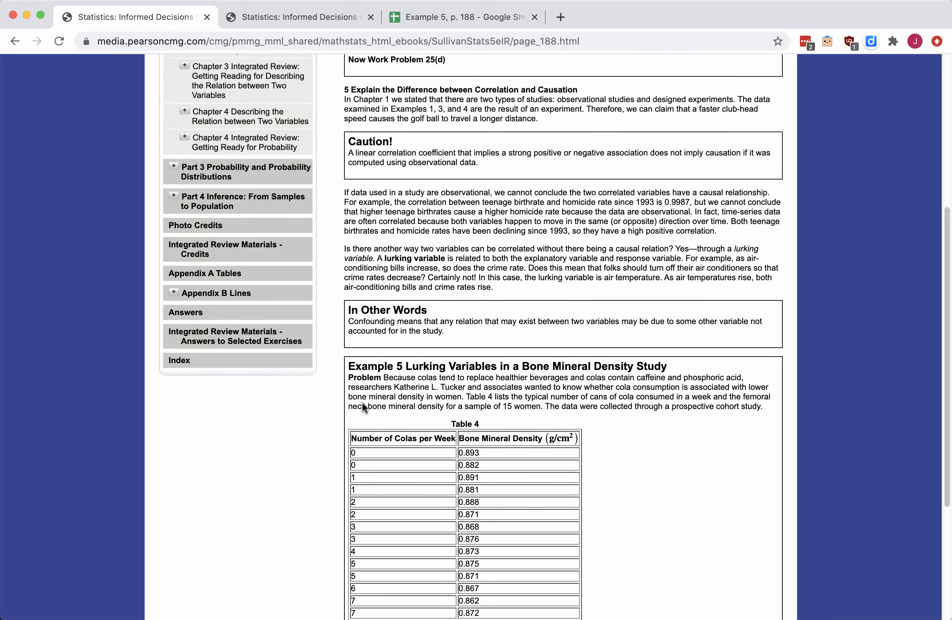
pyautogui.scroll(2, 363, 401)
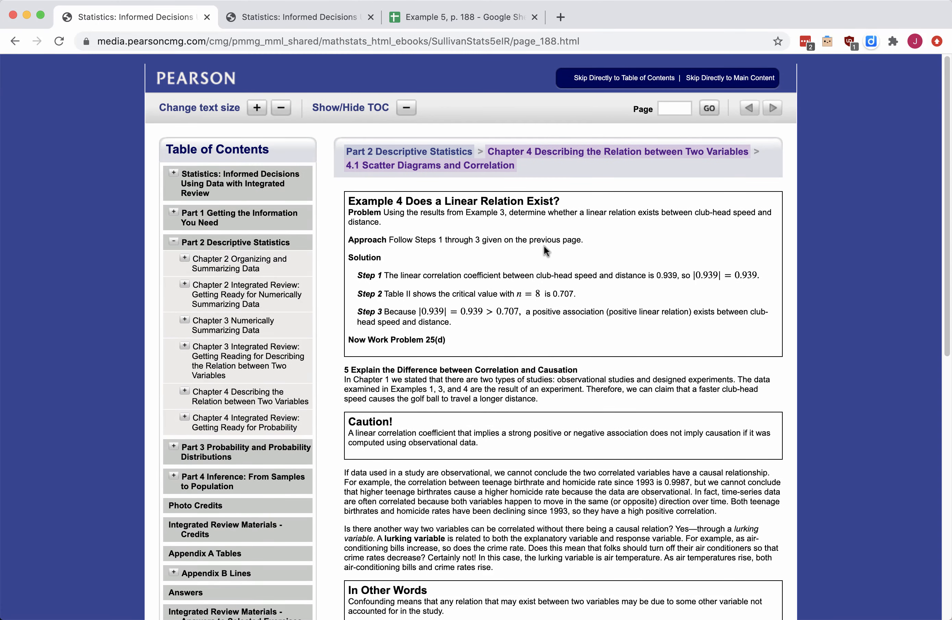